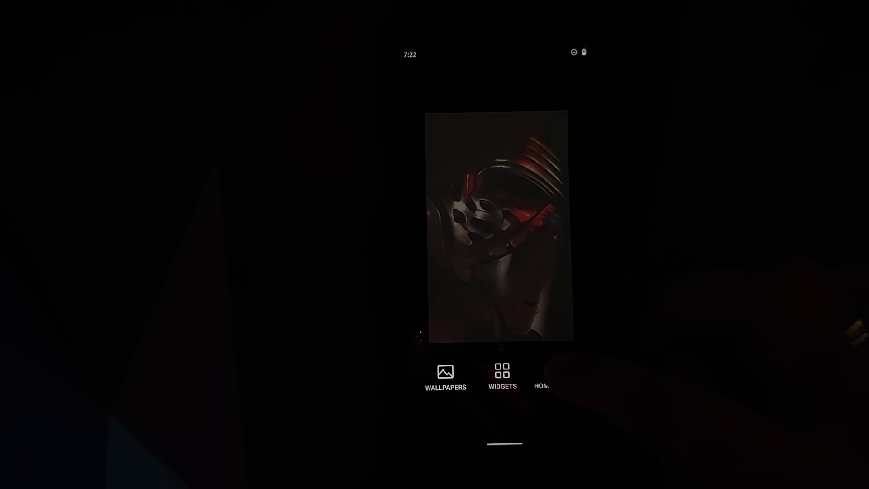
Pick OxyPie from the Home Settings icon pack list and view the app drawer icons
{"action": "left_click", "coordinate": [544, 377]}
{"action": "scroll", "coordinate": [580, 306], "scroll_direction": "down", "scroll_amount": 2}
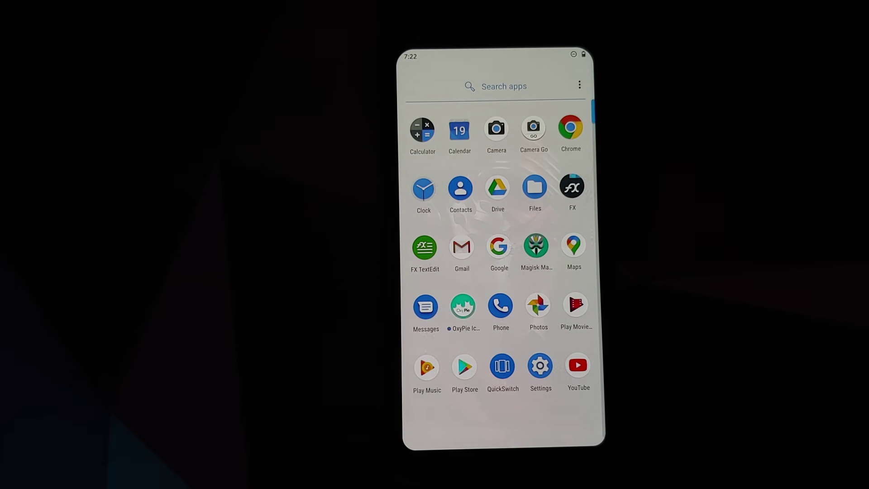
{"action": "left_click_drag", "start_coordinate": [503, 203], "coordinate": [503, 407]}
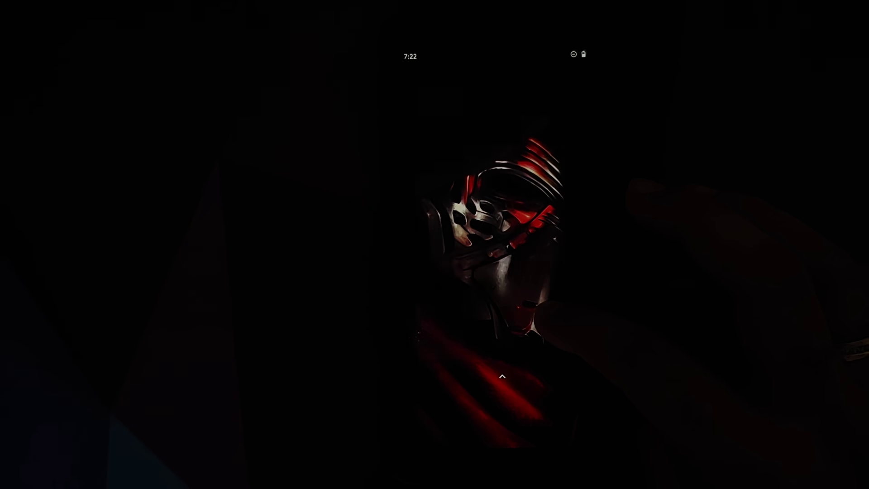
{"action": "left_click", "coordinate": [503, 271]}
{"action": "left_click", "coordinate": [559, 374]}
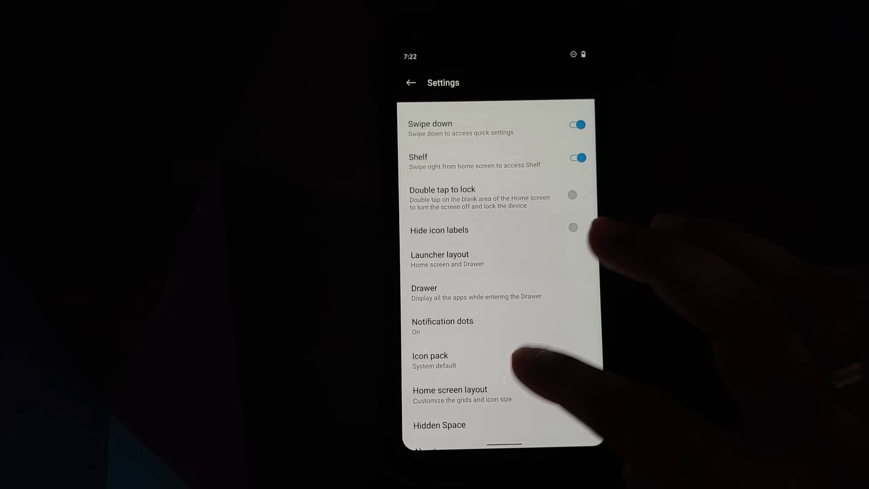
{"action": "left_click", "coordinate": [442, 359]}
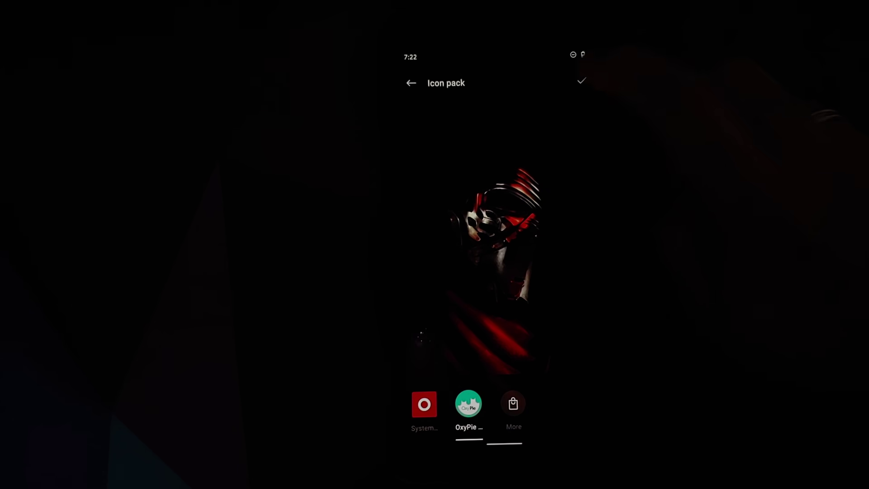
{"action": "left_click_drag", "start_coordinate": [502, 407], "coordinate": [503, 204]}
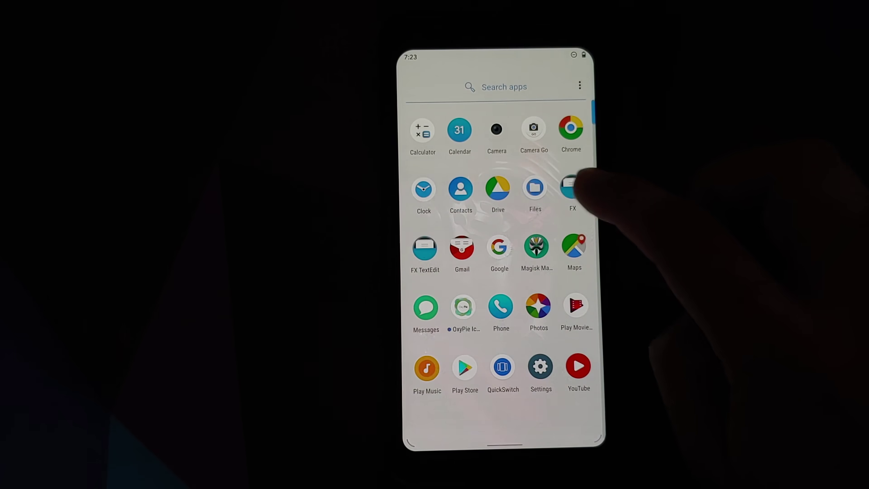
Open FX File Manager and Google Drive, then go back to the home screen
{"action": "left_click", "coordinate": [572, 188]}
{"action": "left_click_drag", "start_coordinate": [503, 407], "coordinate": [503, 204]}
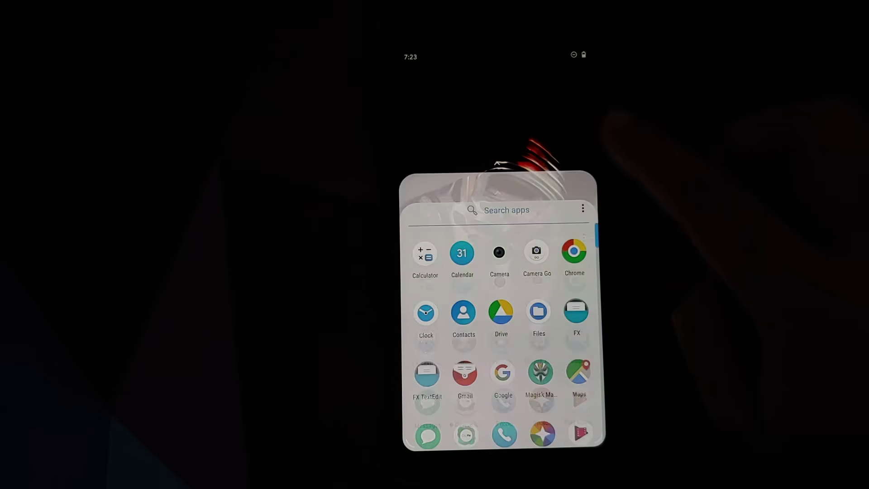
{"action": "left_click", "coordinate": [498, 191]}
{"action": "left_click_drag", "start_coordinate": [503, 441], "coordinate": [503, 272]}
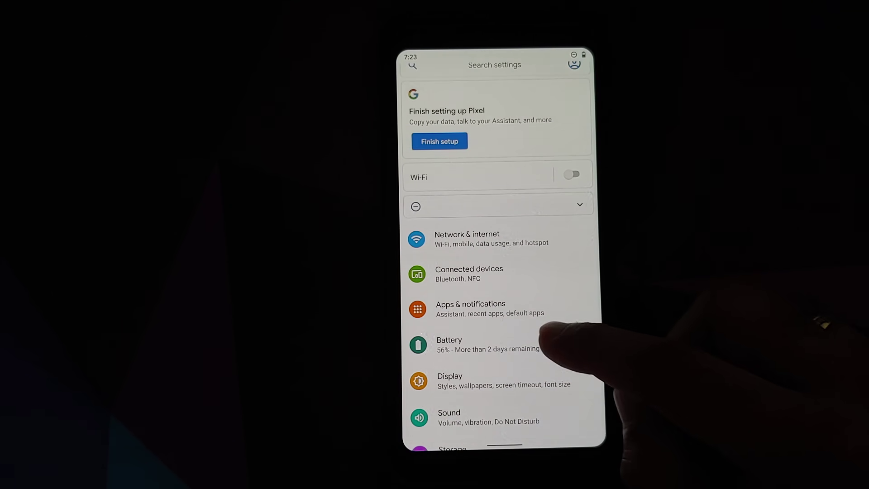
{"action": "left_click_drag", "start_coordinate": [544, 335], "coordinate": [564, 214]}
Enable Dark theme in Display settings and check the darkened app drawer
{"action": "left_click", "coordinate": [580, 265]}
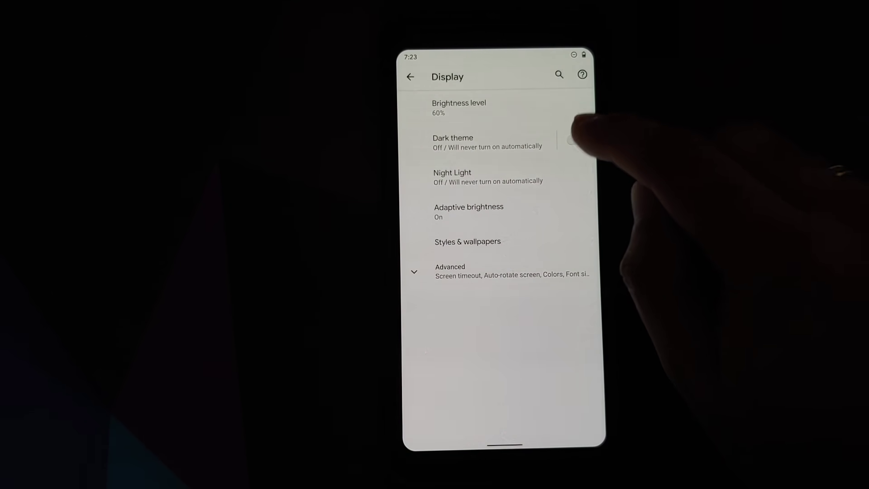
{"action": "left_click", "coordinate": [574, 140]}
{"action": "left_click_drag", "start_coordinate": [584, 319], "coordinate": [516, 319]}
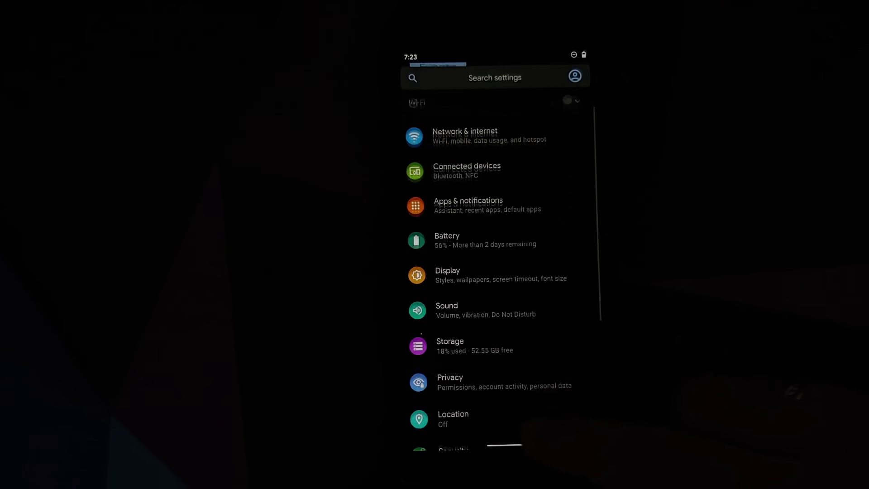
{"action": "left_click_drag", "start_coordinate": [505, 445], "coordinate": [505, 271]}
{"action": "left_click_drag", "start_coordinate": [502, 408], "coordinate": [503, 204]}
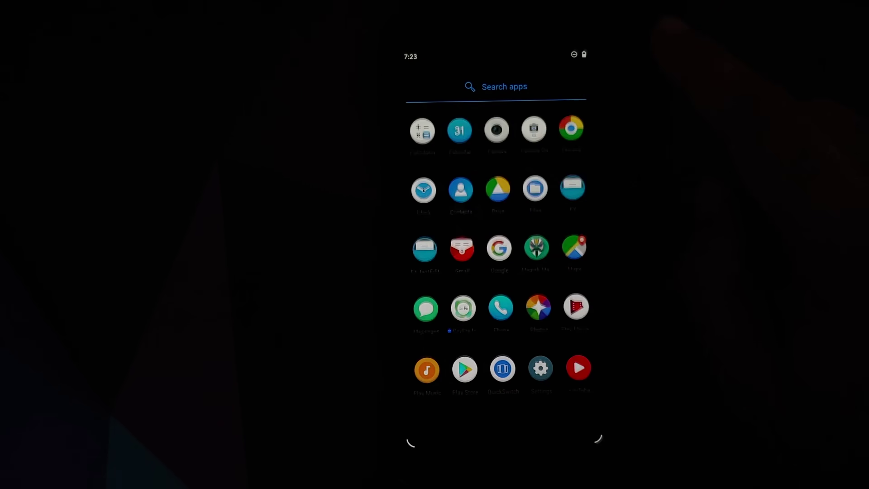
{"action": "mouse_move", "coordinate": [502, 169]}
{"action": "left_mouse_down"}
{"action": "mouse_move", "coordinate": [503, 408]}
{"action": "mouse_move", "coordinate": [503, 204]}
{"action": "left_mouse_up"}
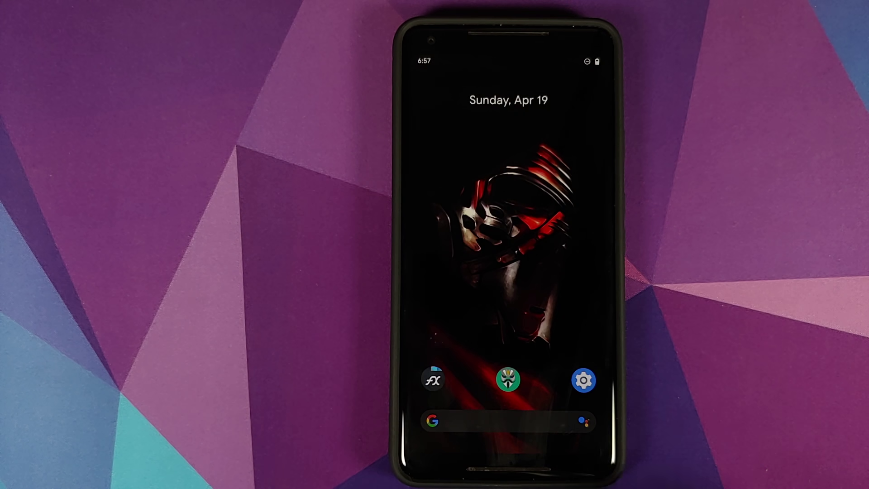
Mark the QuickSwitch module for removal in Magisk Manager's Modules section
{"action": "left_click", "coordinate": [508, 380]}
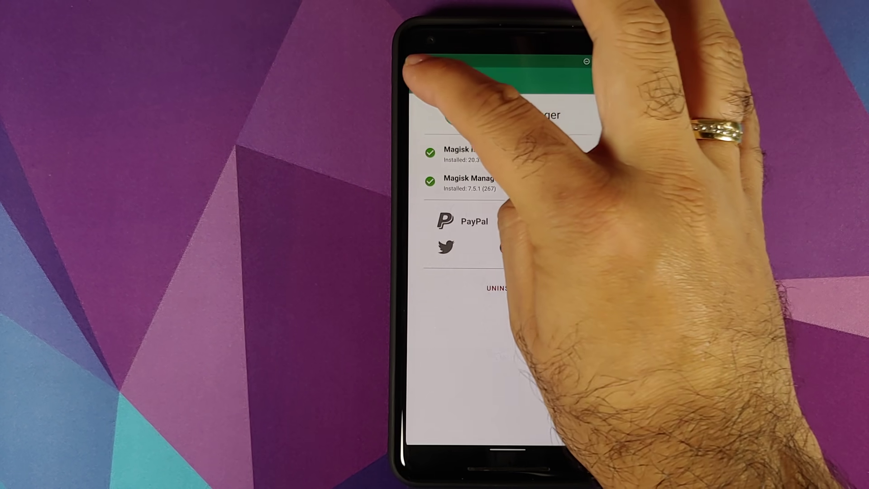
{"action": "left_click", "coordinate": [422, 80]}
{"action": "left_click", "coordinate": [458, 159]}
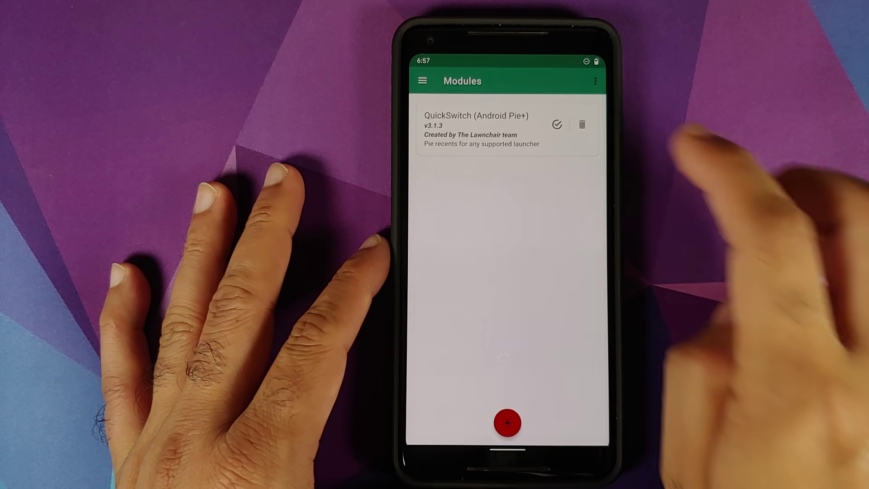
{"action": "left_click", "coordinate": [583, 125]}
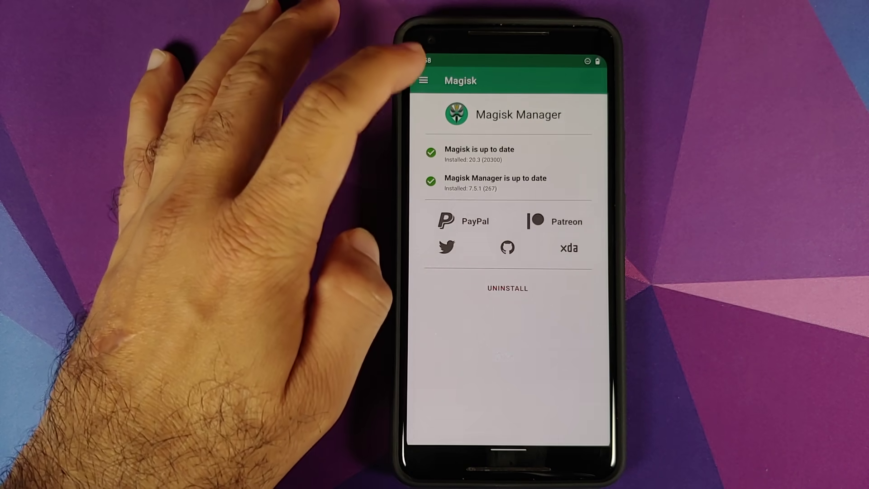
Return to Modules and start installing a new module from storage
{"action": "left_click", "coordinate": [423, 80]}
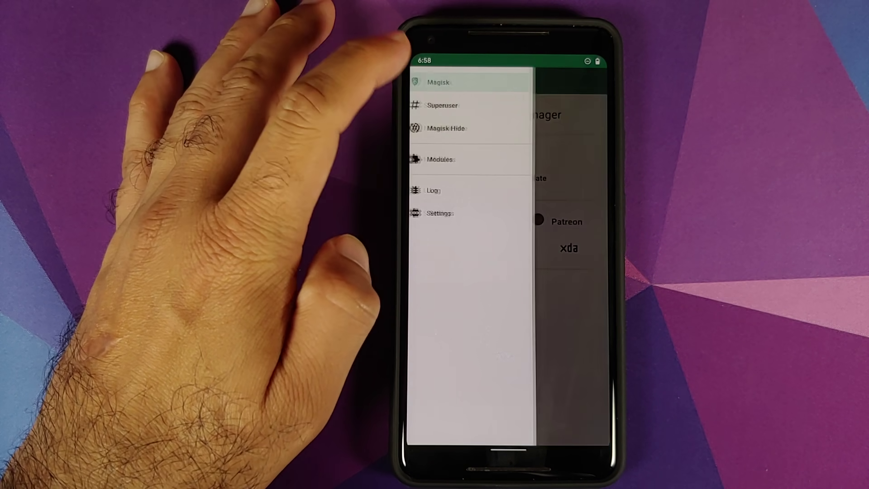
{"action": "left_click", "coordinate": [448, 157]}
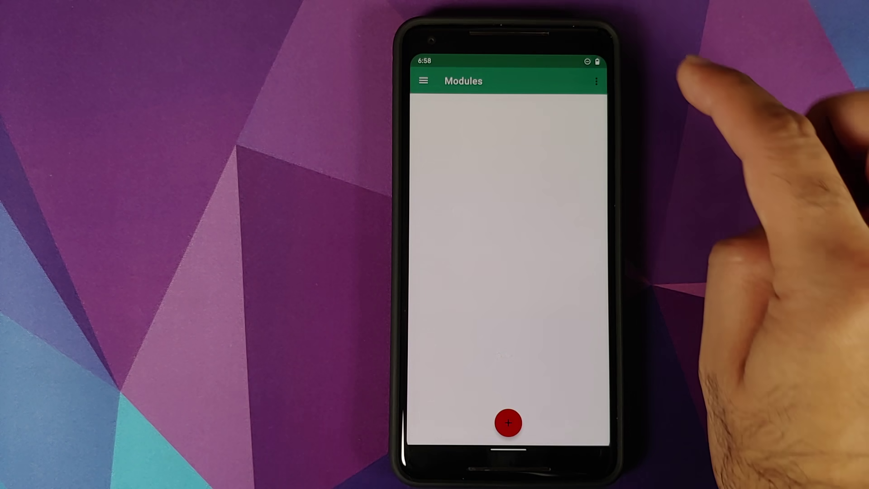
{"action": "left_click", "coordinate": [508, 422]}
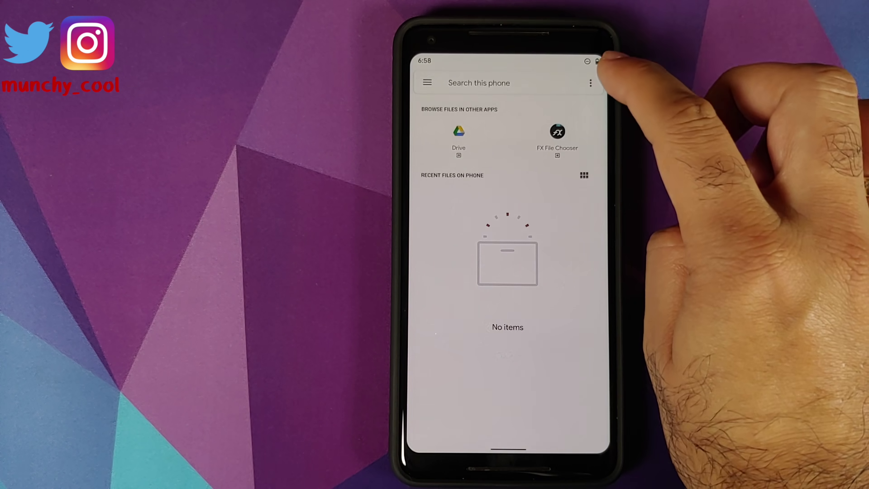
Turn on Show internal storage in the file picker's options menu
{"action": "left_click", "coordinate": [590, 83]}
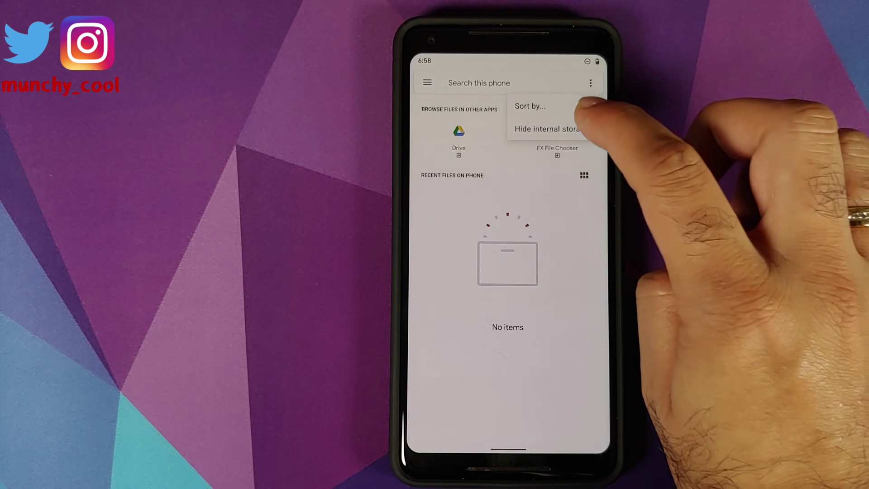
{"action": "left_click", "coordinate": [603, 63]}
{"action": "left_click", "coordinate": [591, 82]}
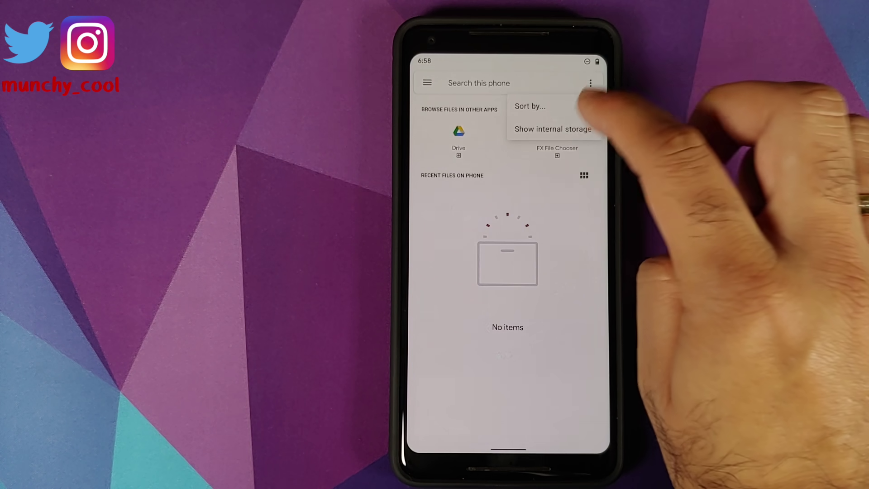
{"action": "left_click", "coordinate": [596, 63]}
{"action": "left_click", "coordinate": [590, 82]}
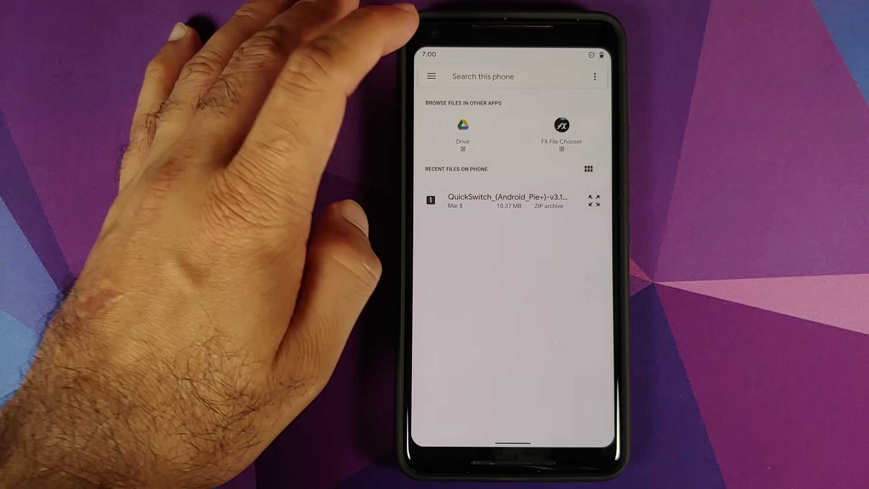
Browse Pixel 2 XL storage and flash Systemless_OPLauncher-v1.1.zip
{"action": "left_click", "coordinate": [431, 77]}
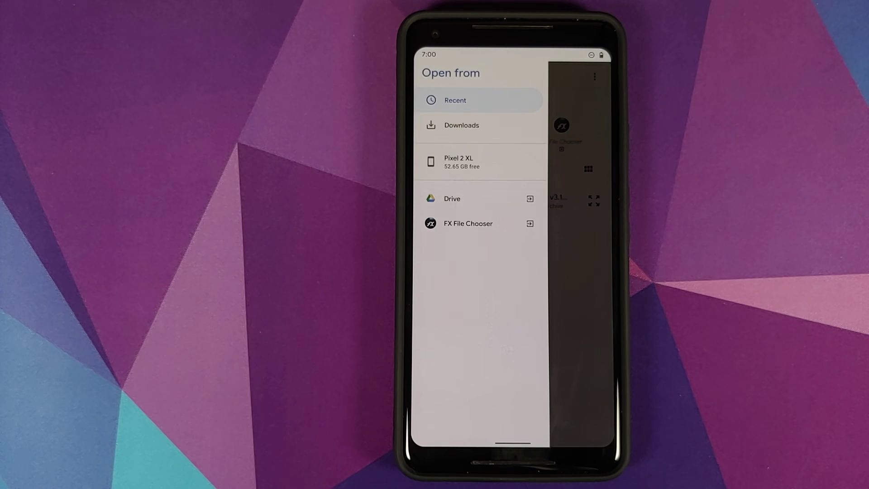
{"action": "left_click", "coordinate": [458, 162]}
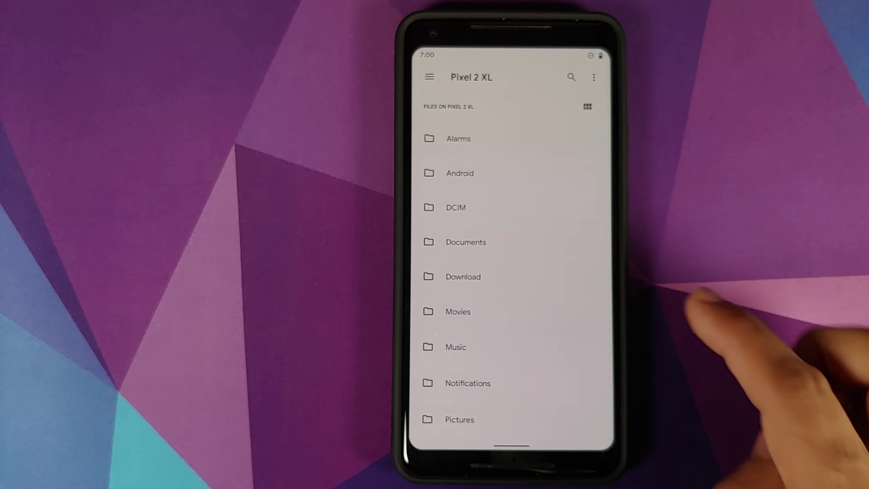
{"action": "scroll", "coordinate": [513, 272], "scroll_direction": "down", "scroll_amount": 5}
{"action": "scroll", "coordinate": [513, 272], "scroll_direction": "up", "scroll_amount": 3}
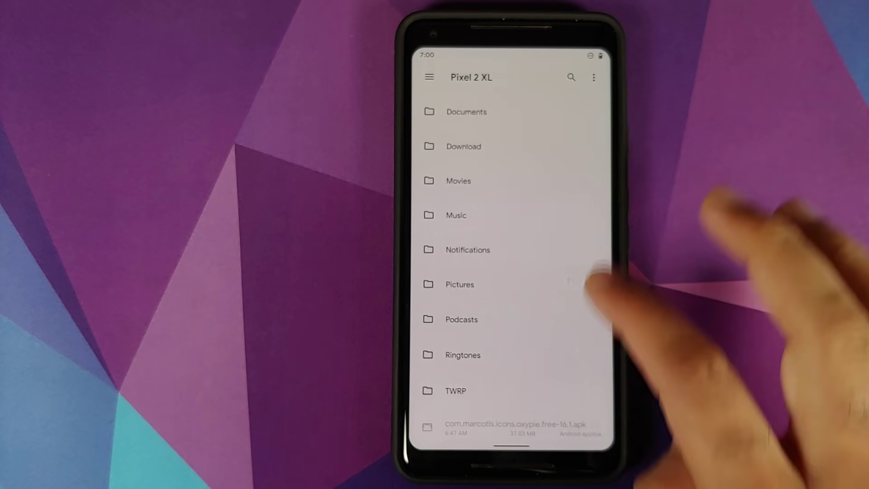
{"action": "scroll", "coordinate": [513, 271], "scroll_direction": "down", "scroll_amount": 3}
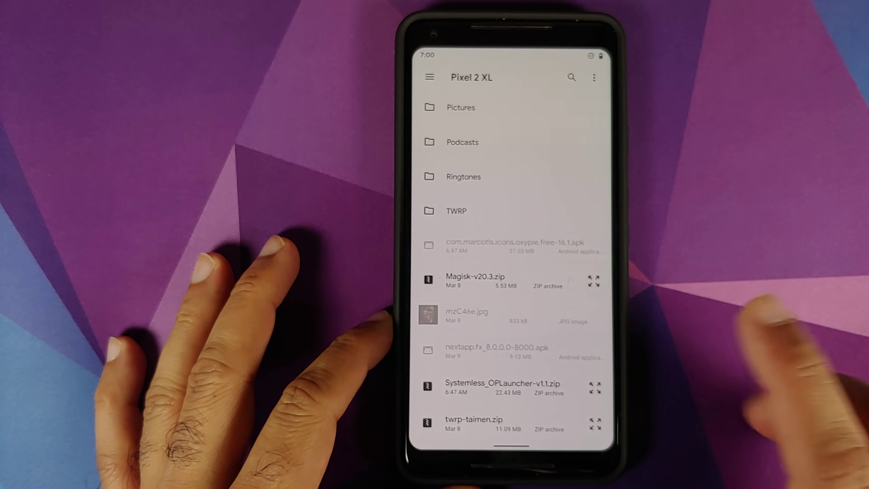
{"action": "left_click", "coordinate": [583, 388]}
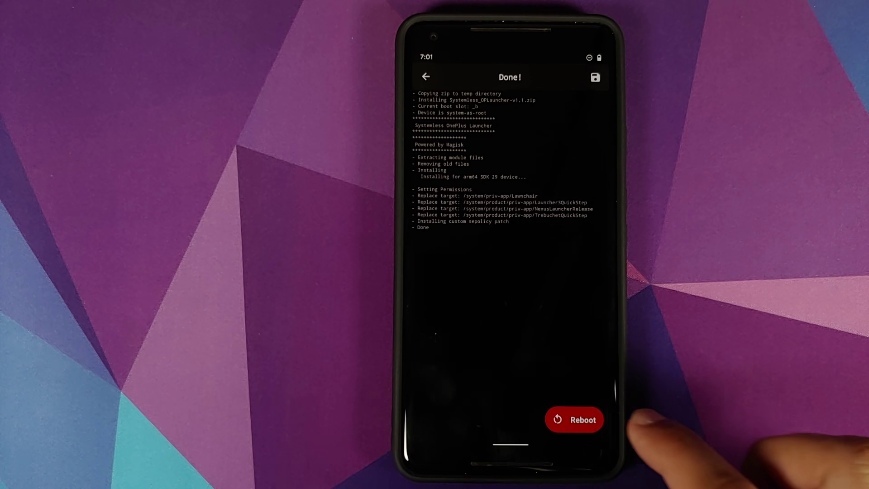
Reboot the phone once flashing is done and unlock it at the lock screen
{"action": "left_click", "coordinate": [574, 420]}
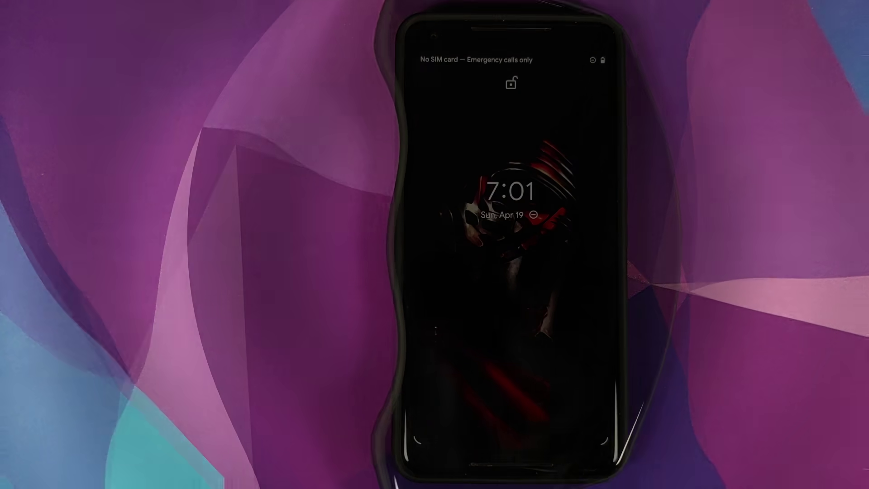
{"action": "left_click_drag", "start_coordinate": [523, 442], "coordinate": [523, 271]}
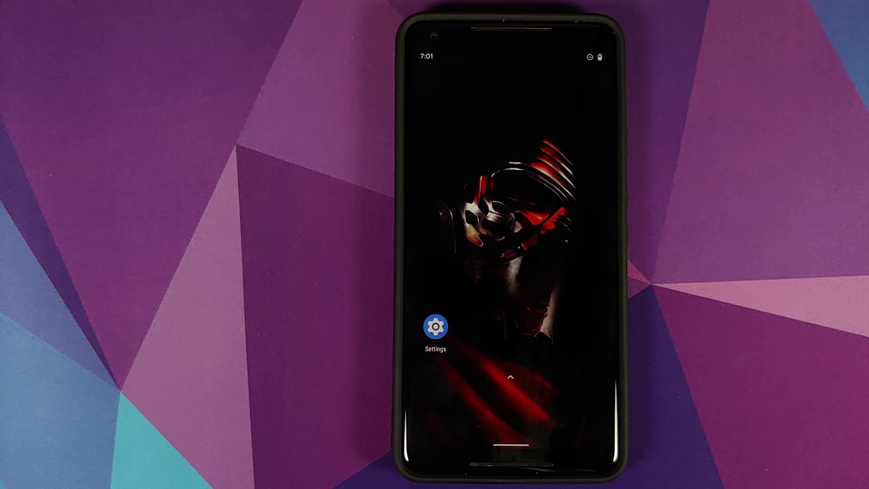
{"action": "left_click", "coordinate": [562, 271]}
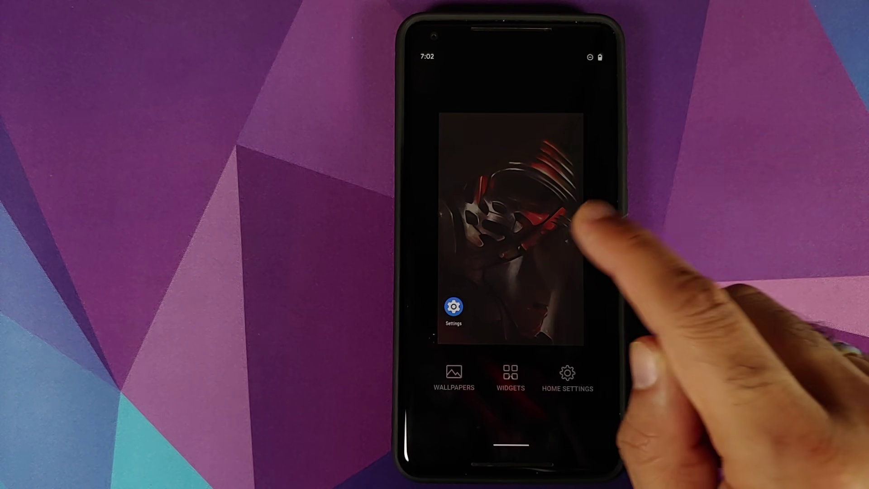
{"action": "left_click", "coordinate": [568, 374]}
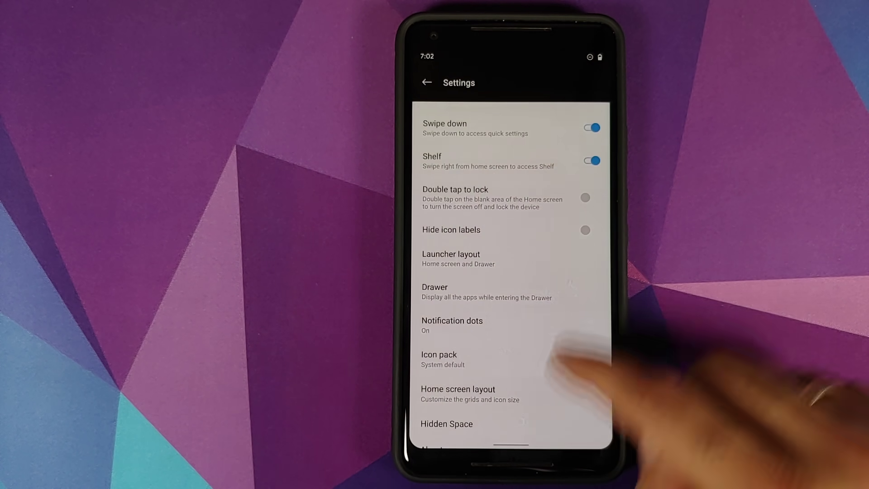
{"action": "scroll", "coordinate": [563, 381], "scroll_direction": "down", "scroll_amount": 1}
{"action": "left_click", "coordinate": [551, 404]}
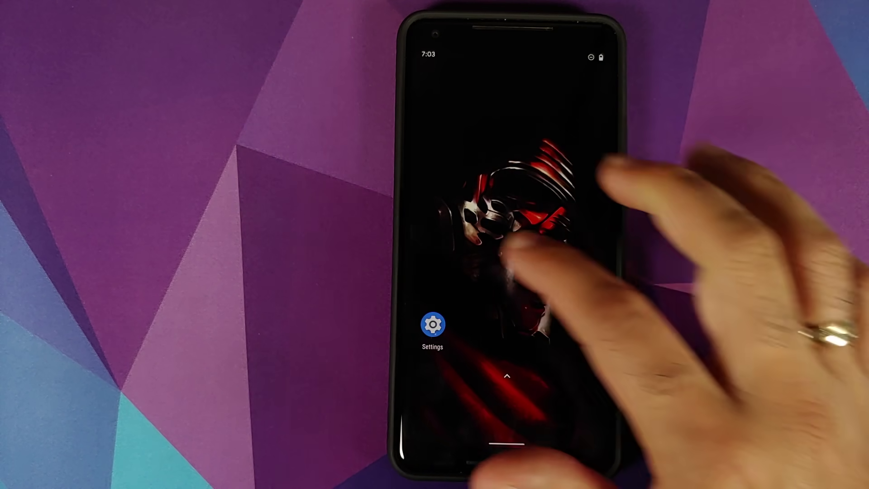
{"action": "mouse_move", "coordinate": [476, 258]}
{"action": "left_mouse_down"}
{"action": "mouse_move", "coordinate": [604, 258]}
{"action": "mouse_move", "coordinate": [435, 271]}
{"action": "left_mouse_up"}
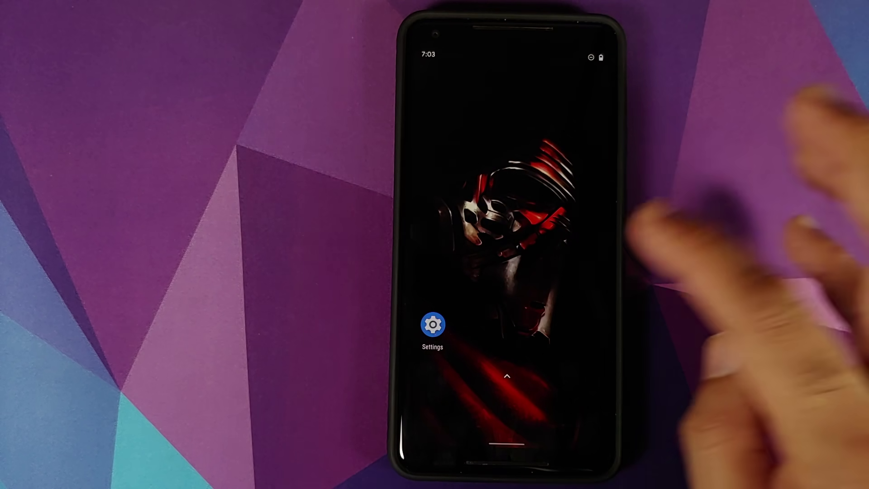
Install the com.marcotls.icons.oxypie apk from FX Main Storage and return home
{"action": "left_click_drag", "start_coordinate": [516, 380], "coordinate": [516, 204]}
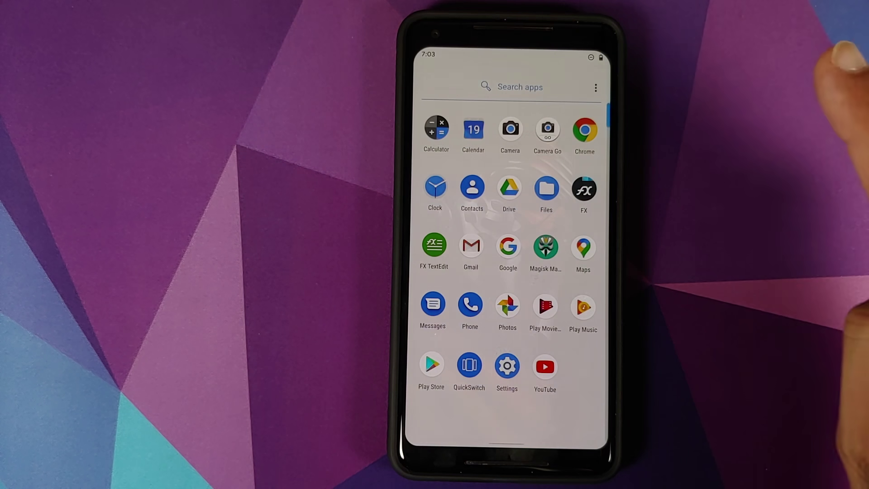
{"action": "left_click", "coordinate": [584, 190]}
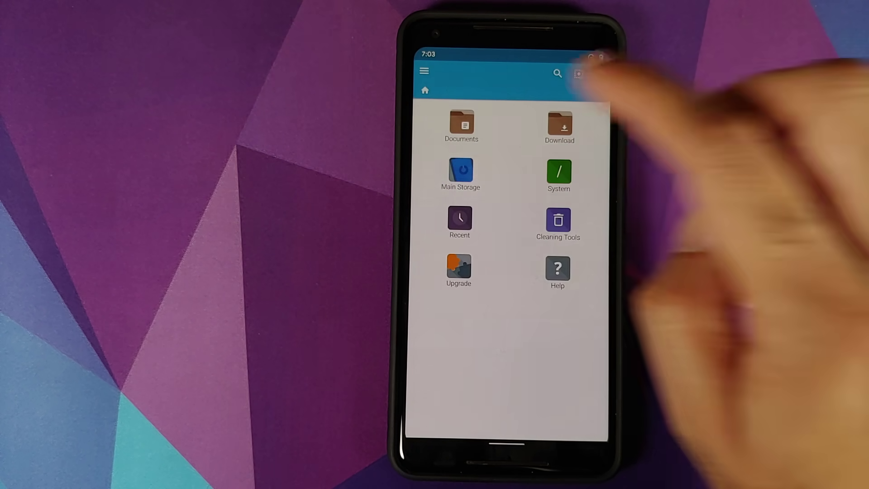
{"action": "left_click", "coordinate": [460, 174]}
{"action": "scroll", "coordinate": [514, 306], "scroll_direction": "down", "scroll_amount": 3}
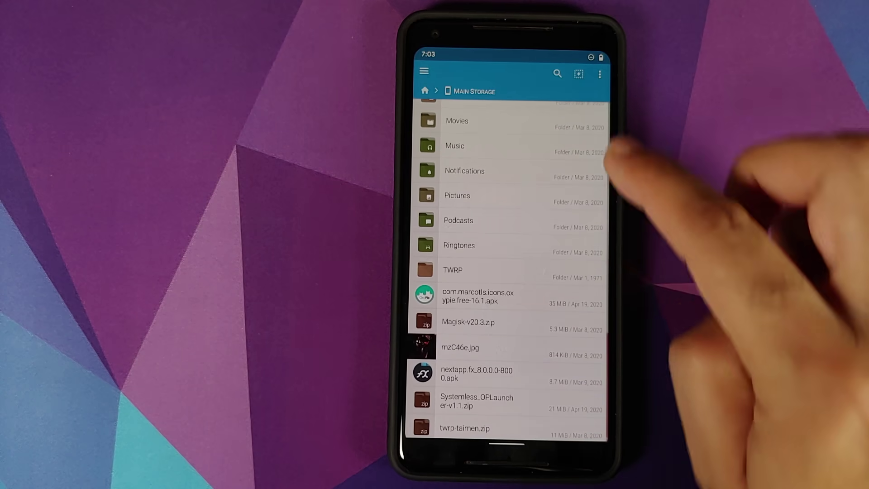
{"action": "left_click", "coordinate": [546, 296]}
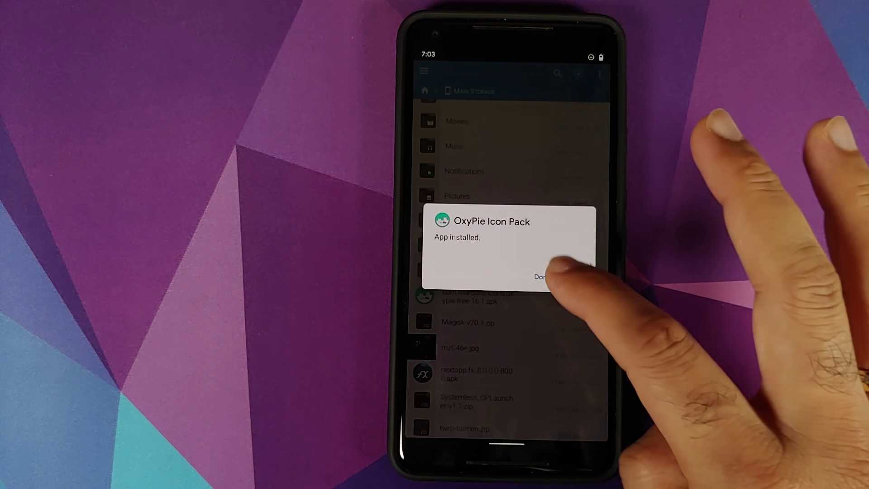
{"action": "left_click", "coordinate": [542, 277]}
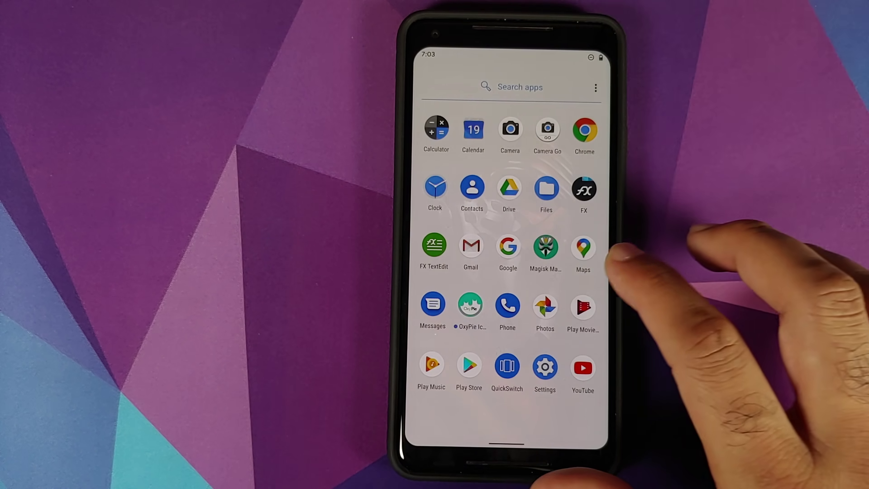
{"action": "left_click_drag", "start_coordinate": [517, 445], "coordinate": [543, 380]}
Allow the launcher media access and set OxyPie as its icon pack
{"action": "left_click", "coordinate": [540, 261]}
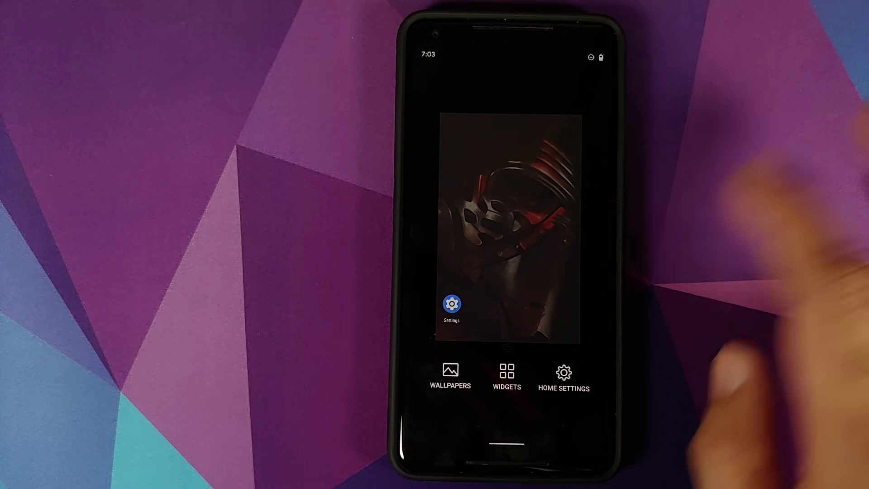
{"action": "left_click", "coordinate": [563, 373]}
{"action": "scroll", "coordinate": [564, 306], "scroll_direction": "down", "scroll_amount": 1}
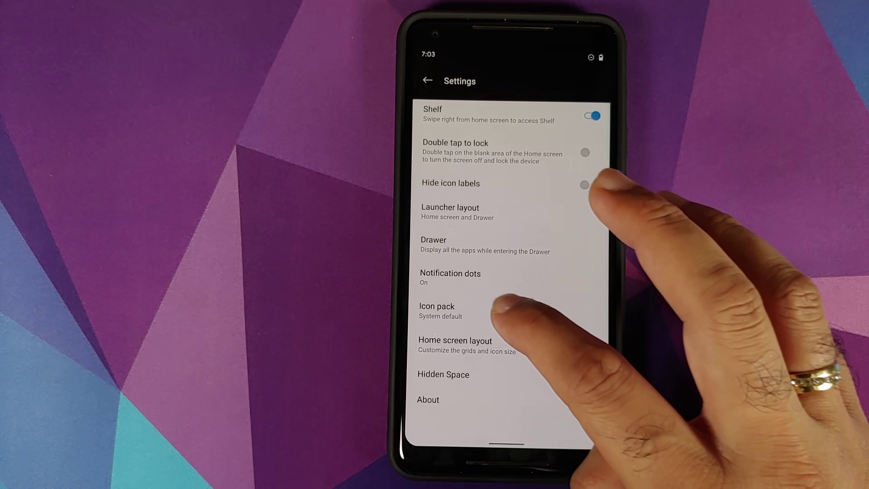
{"action": "left_click", "coordinate": [506, 305]}
{"action": "left_click", "coordinate": [560, 273]}
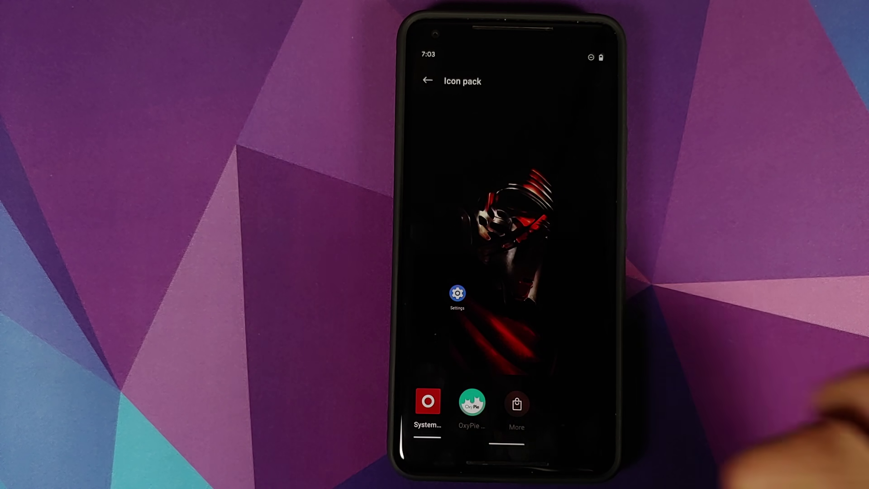
{"action": "left_click", "coordinate": [472, 402]}
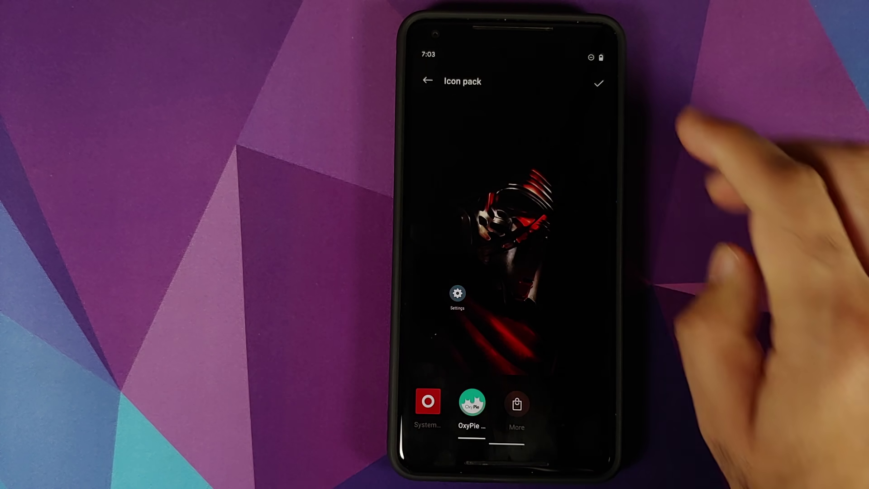
{"action": "left_click", "coordinate": [597, 60]}
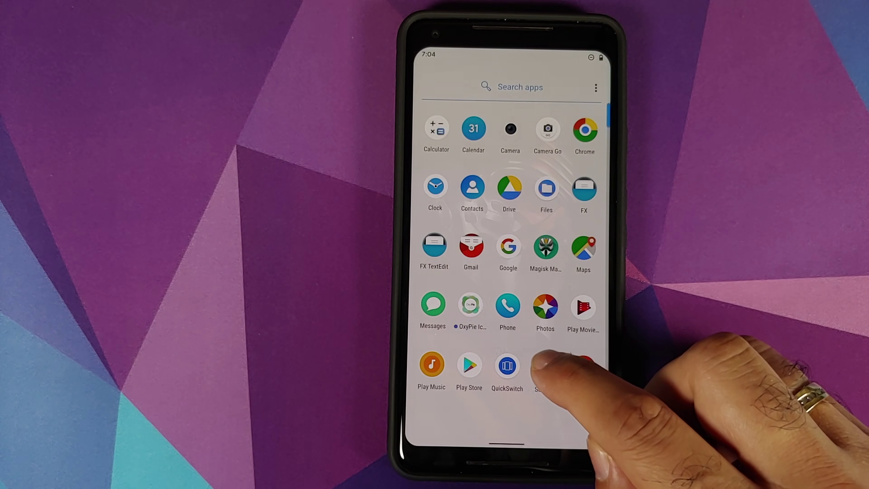
Switch Dark theme on under Settings > Display
{"action": "left_click", "coordinate": [545, 368]}
{"action": "scroll", "coordinate": [547, 340], "scroll_direction": "down", "scroll_amount": 2}
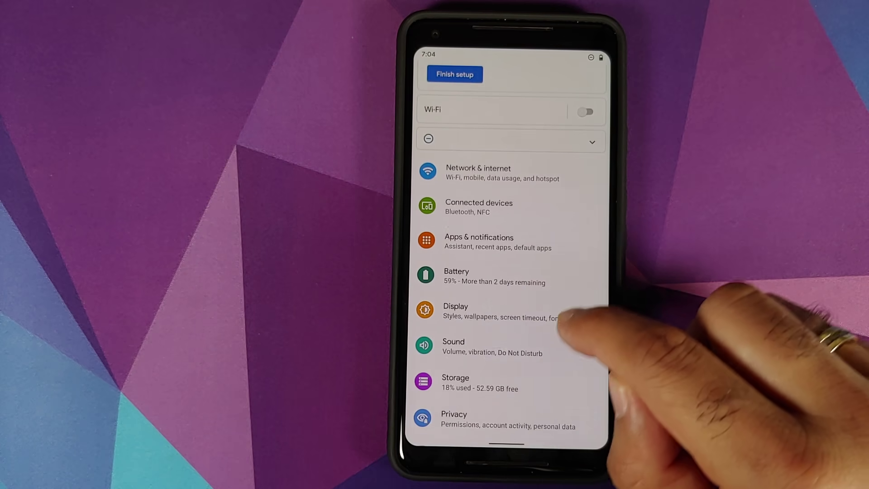
{"action": "left_click", "coordinate": [553, 313]}
{"action": "left_click", "coordinate": [590, 143]}
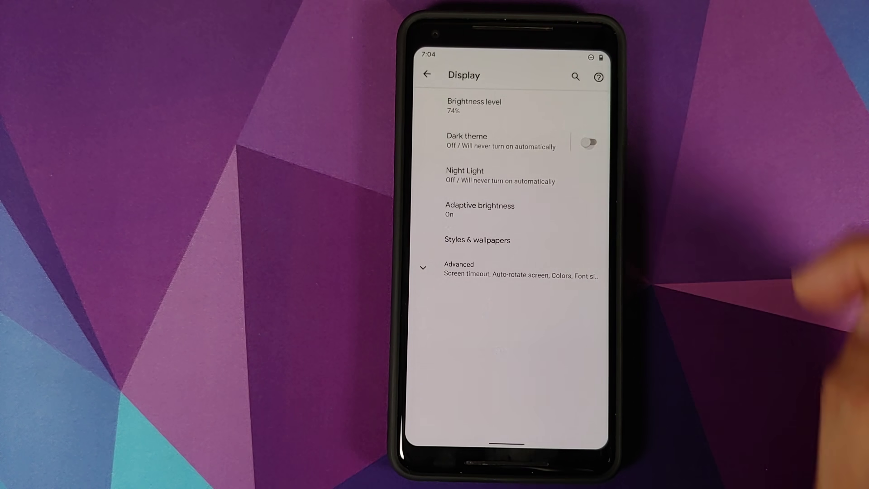
{"action": "left_click_drag", "start_coordinate": [608, 254], "coordinate": [584, 255]}
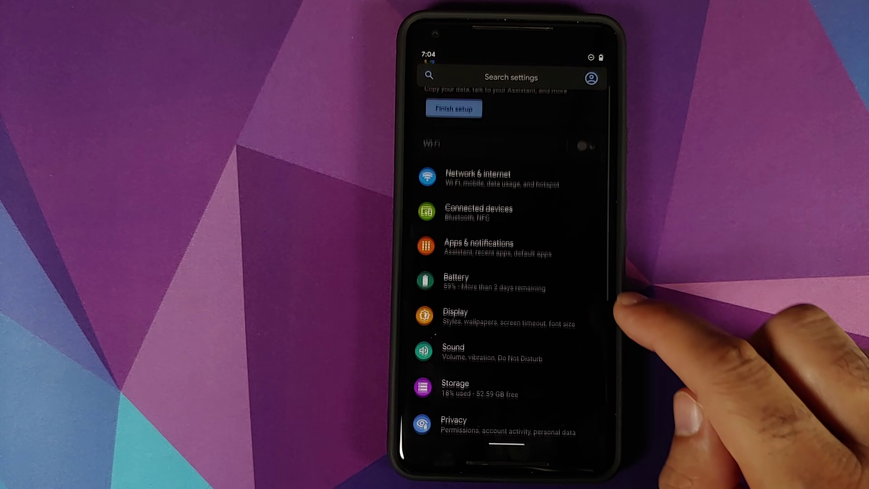
Back on the home screen, view the app drawer and quick settings, then open Hidden Space
{"action": "left_click_drag", "start_coordinate": [611, 285], "coordinate": [563, 285]}
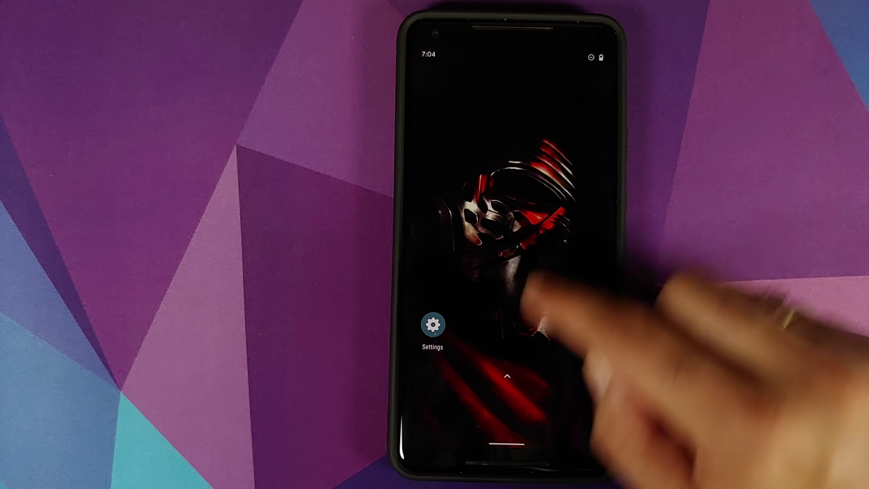
{"action": "left_click_drag", "start_coordinate": [565, 340], "coordinate": [564, 204]}
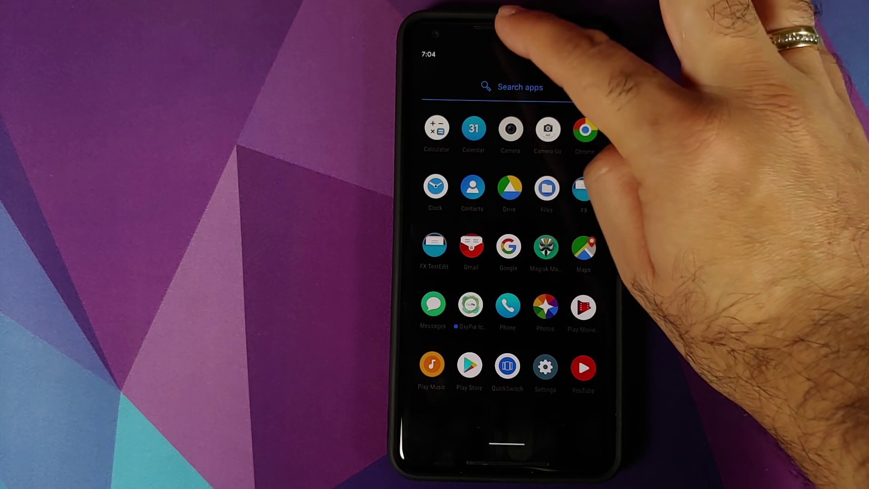
{"action": "left_click_drag", "start_coordinate": [515, 28], "coordinate": [514, 205]}
{"action": "left_click_drag", "start_coordinate": [513, 248], "coordinate": [513, 380]}
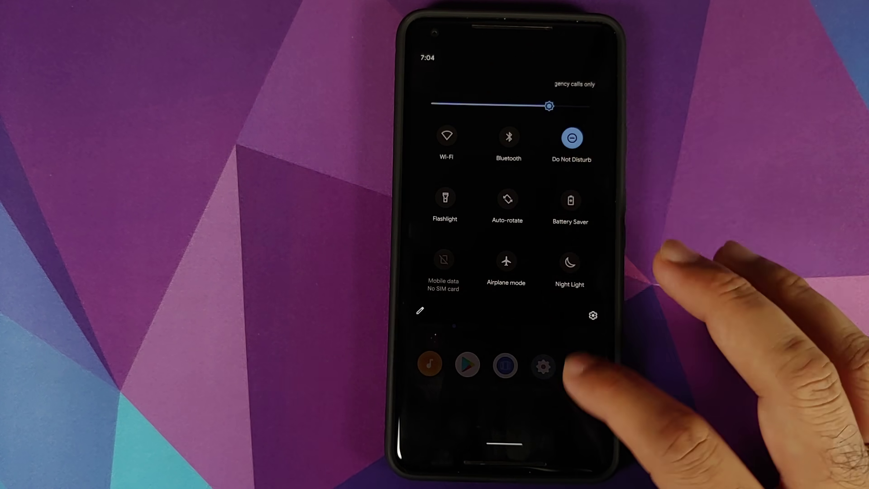
{"action": "left_click_drag", "start_coordinate": [615, 292], "coordinate": [578, 292]}
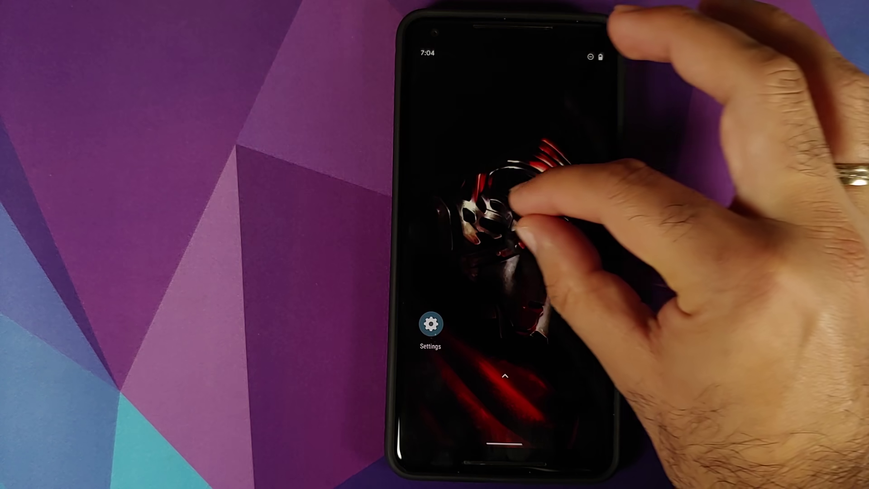
{"action": "left_click_drag", "start_coordinate": [533, 234], "coordinate": [516, 279]}
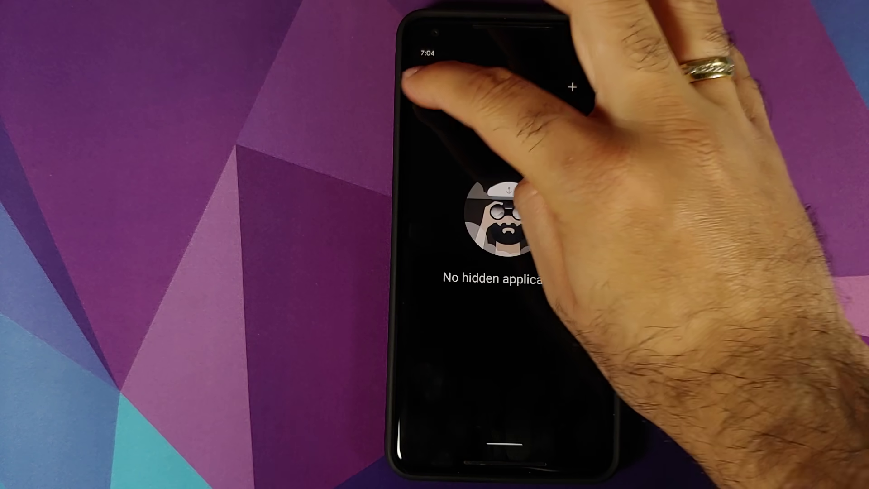
Close the empty Hidden Space and open the dark-themed app drawer
{"action": "left_click", "coordinate": [427, 84]}
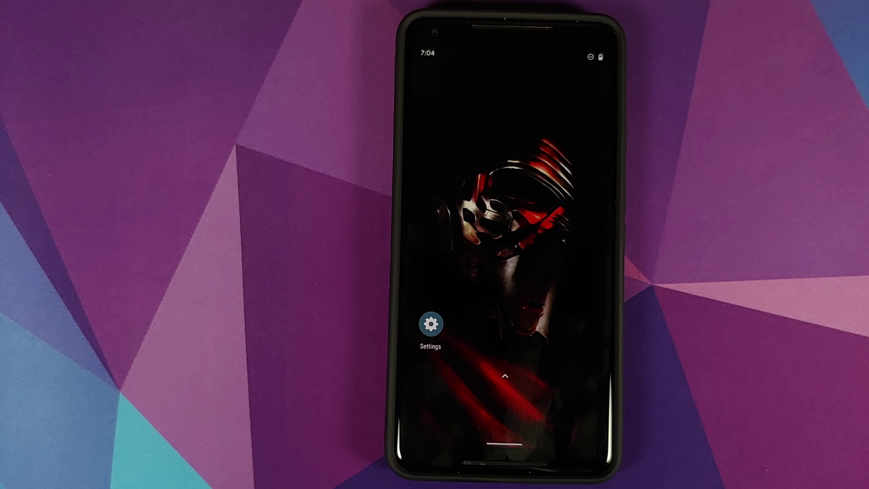
{"action": "left_click_drag", "start_coordinate": [506, 390], "coordinate": [506, 204]}
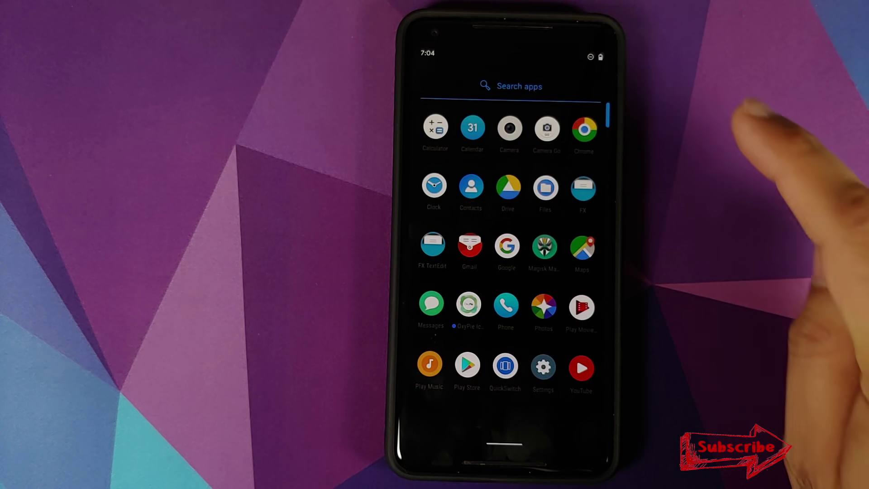
Confirm Systemless OnePlus Launcher v1.1 in Magisk Modules, then return to Magisk home
{"action": "left_click", "coordinate": [544, 247]}
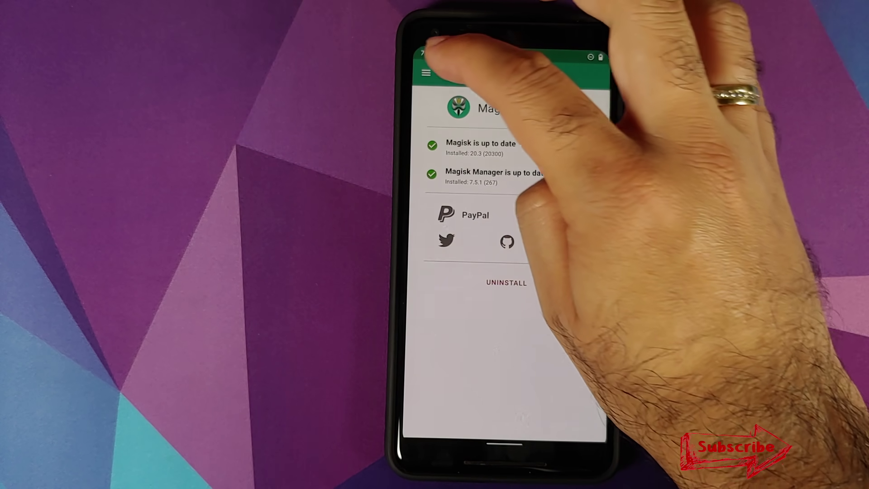
{"action": "left_click", "coordinate": [425, 77]}
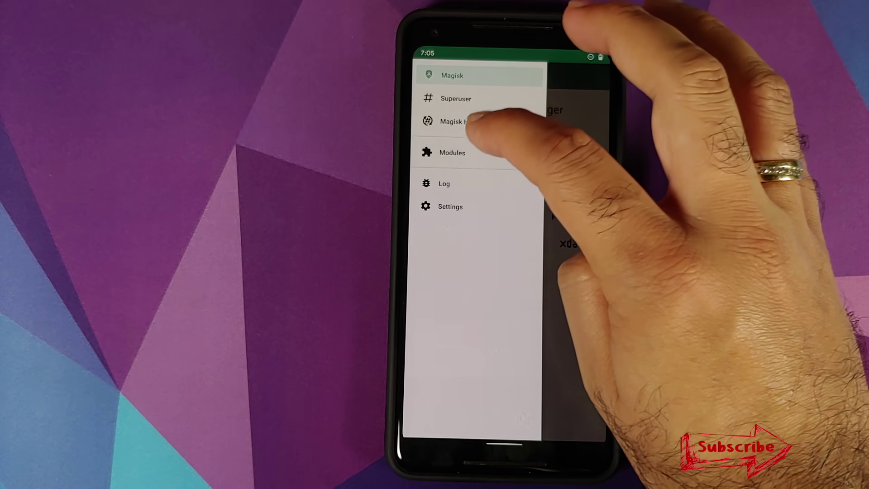
{"action": "left_click", "coordinate": [433, 152]}
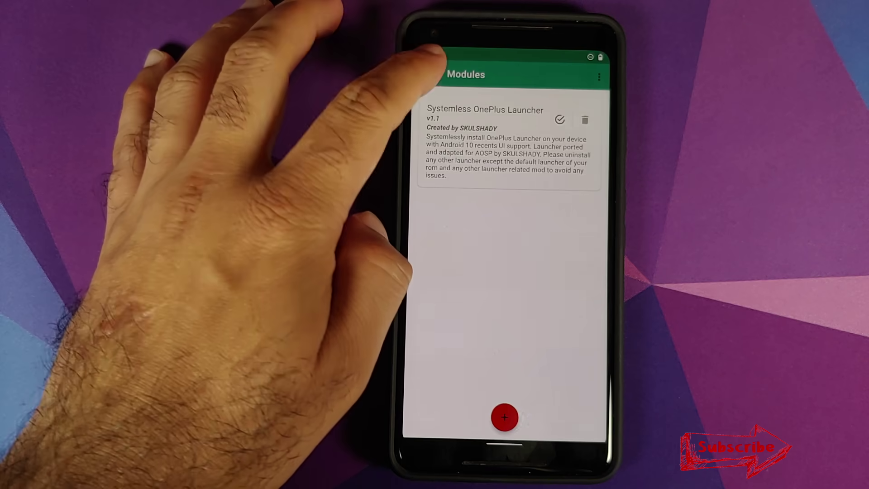
{"action": "left_click", "coordinate": [426, 74]}
{"action": "left_click", "coordinate": [455, 74]}
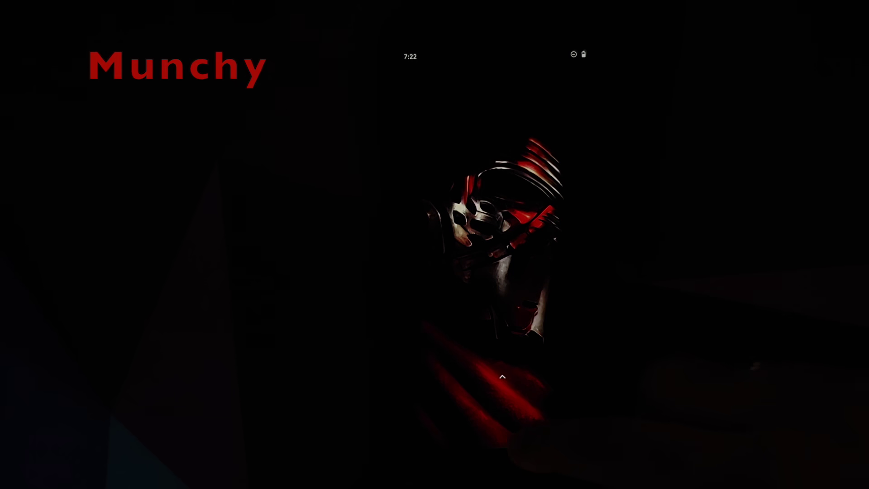
Show the recent-apps overview, then open the app drawer and return home from Photos
{"action": "left_click_drag", "start_coordinate": [503, 442], "coordinate": [503, 306]}
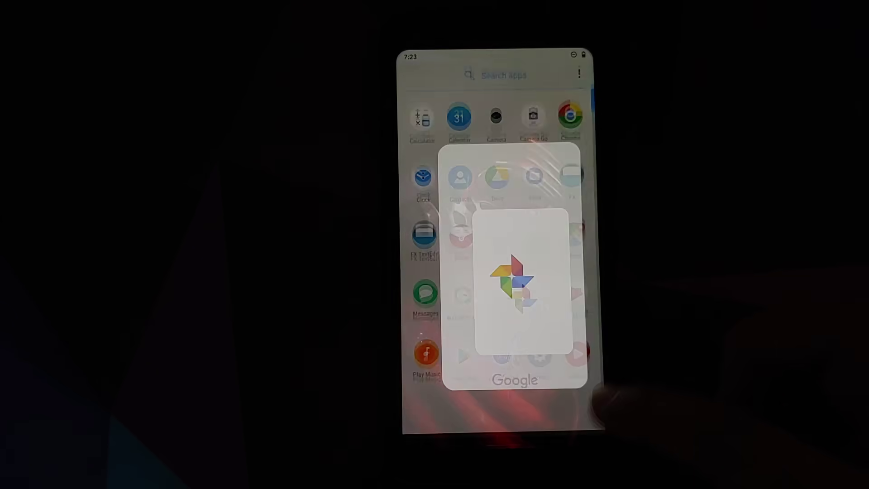
{"action": "left_click_drag", "start_coordinate": [504, 445], "coordinate": [504, 306]}
Launch Files and Drive from the drawer, returning home after each, then show Recents
{"action": "left_click_drag", "start_coordinate": [502, 407], "coordinate": [502, 238]}
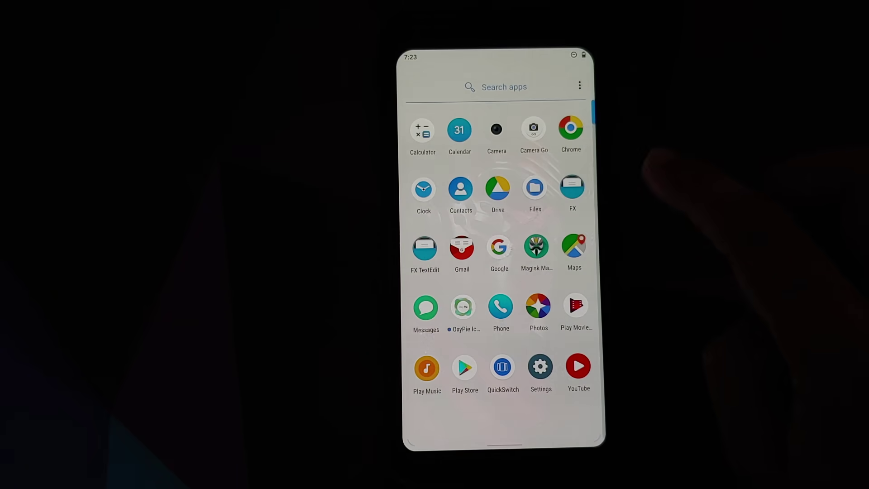
{"action": "left_click", "coordinate": [535, 189]}
{"action": "left_click_drag", "start_coordinate": [504, 445], "coordinate": [504, 306]}
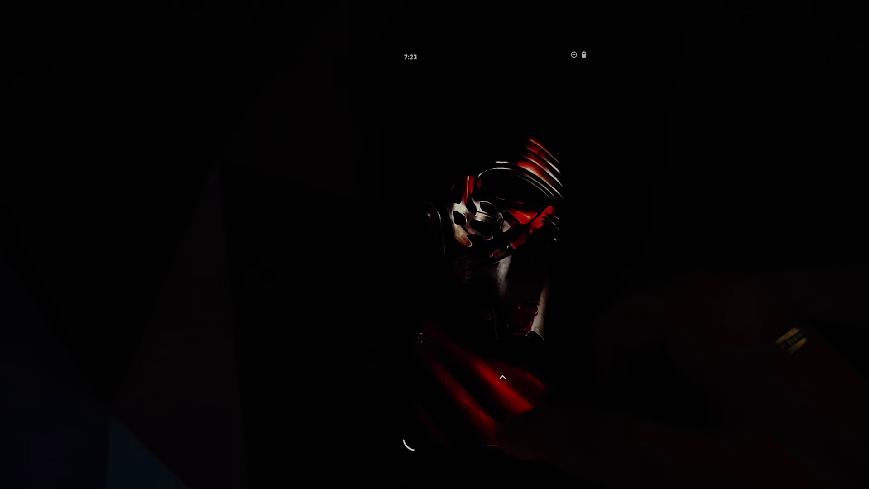
{"action": "left_click_drag", "start_coordinate": [502, 408], "coordinate": [503, 237]}
{"action": "left_click", "coordinate": [497, 188]}
{"action": "left_click_drag", "start_coordinate": [505, 445], "coordinate": [504, 306]}
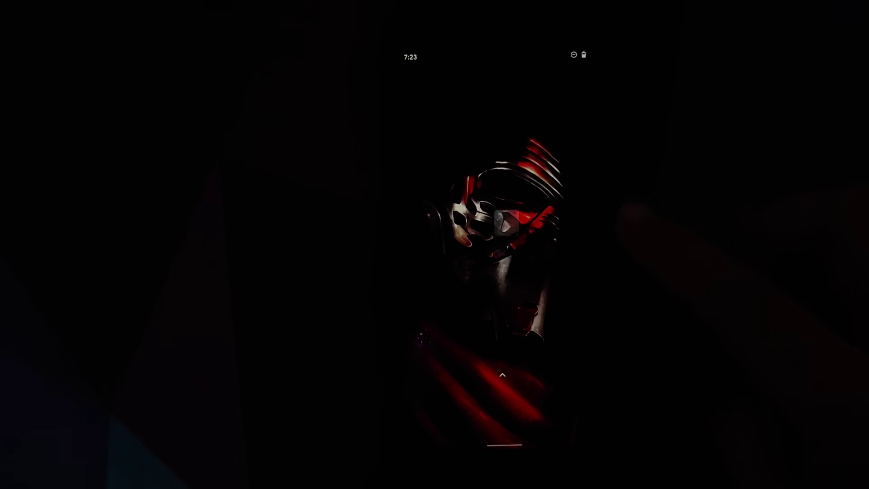
{"action": "left_click_drag", "start_coordinate": [504, 445], "coordinate": [504, 286]}
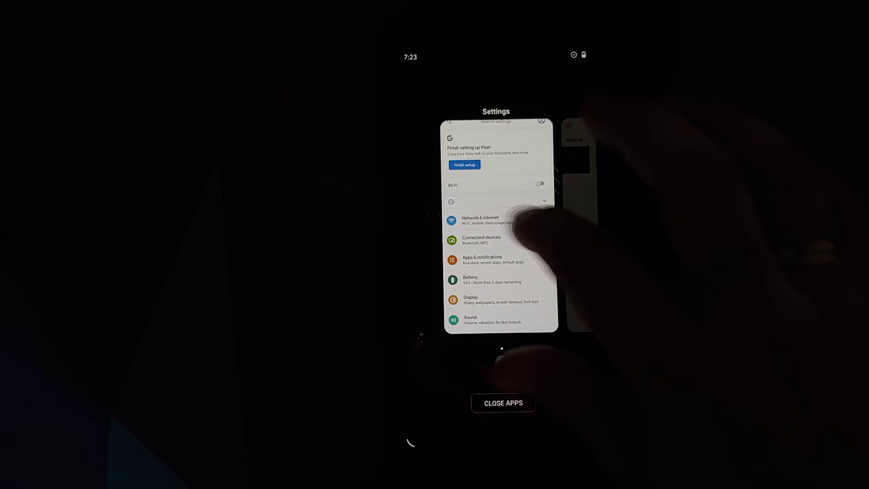